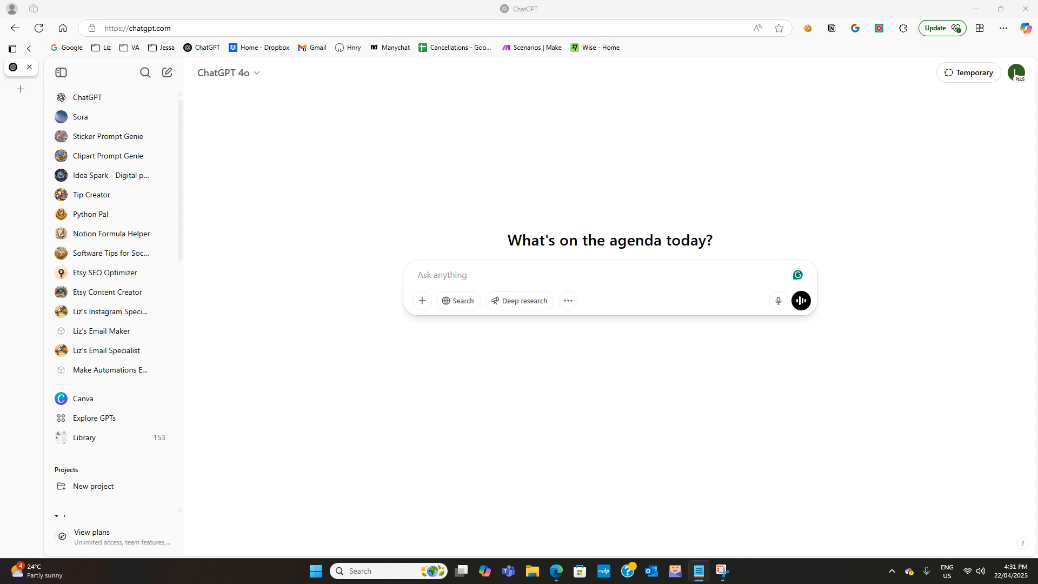
Paste the branding moodboard prompt template with its [INSERT STYLE HERE] placeholder into a new chat and read it through
{"action": "left_click", "coordinate": [459, 276]}
{"action": "key", "text": "ctrl+v"}
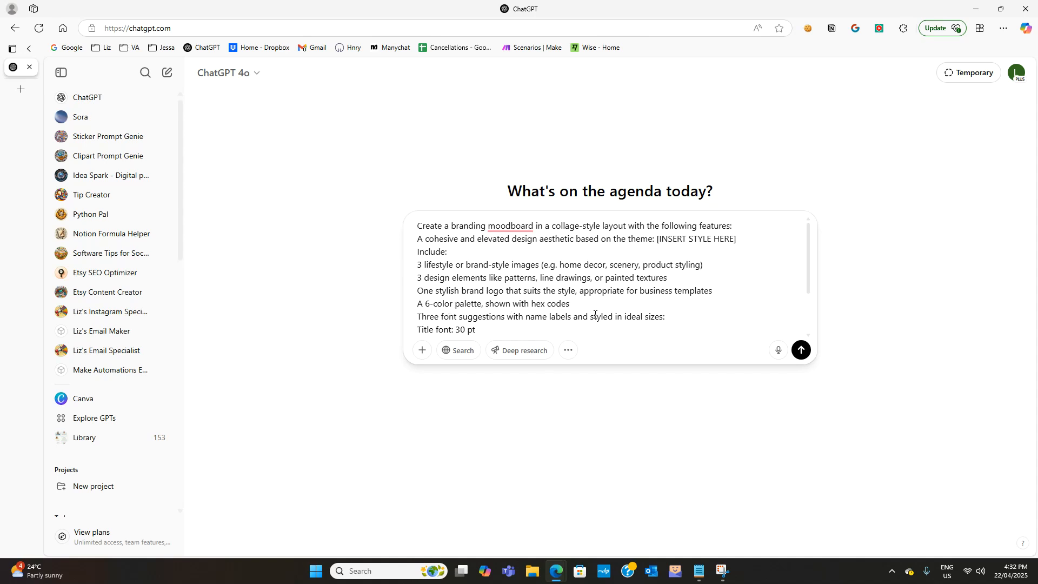
{"action": "scroll", "coordinate": [522, 321], "scroll_direction": "down", "scroll_amount": 1}
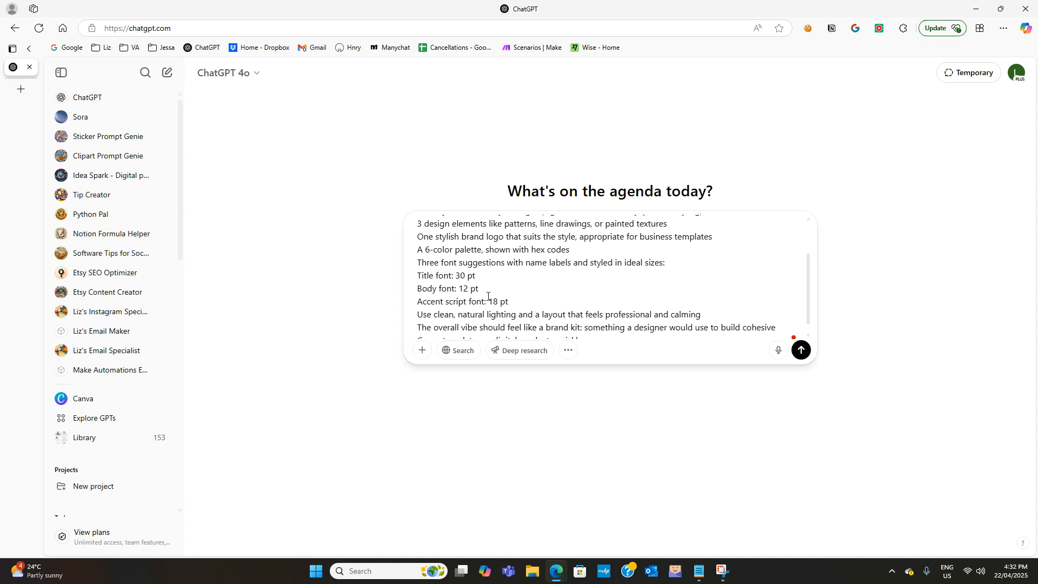
{"action": "scroll", "coordinate": [489, 303], "scroll_direction": "down", "scroll_amount": 1}
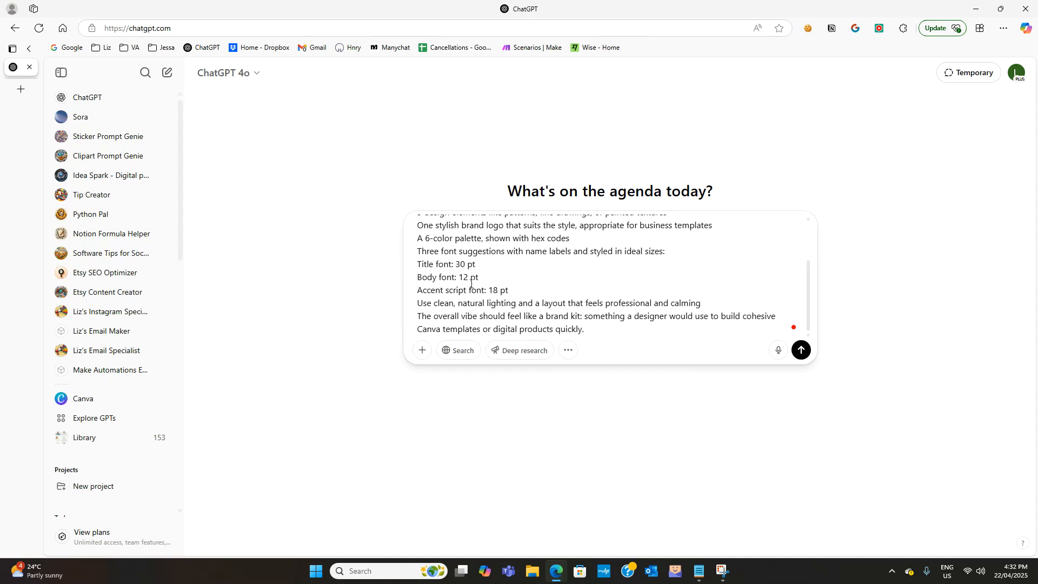
{"action": "scroll", "coordinate": [503, 289], "scroll_direction": "up", "scroll_amount": 2}
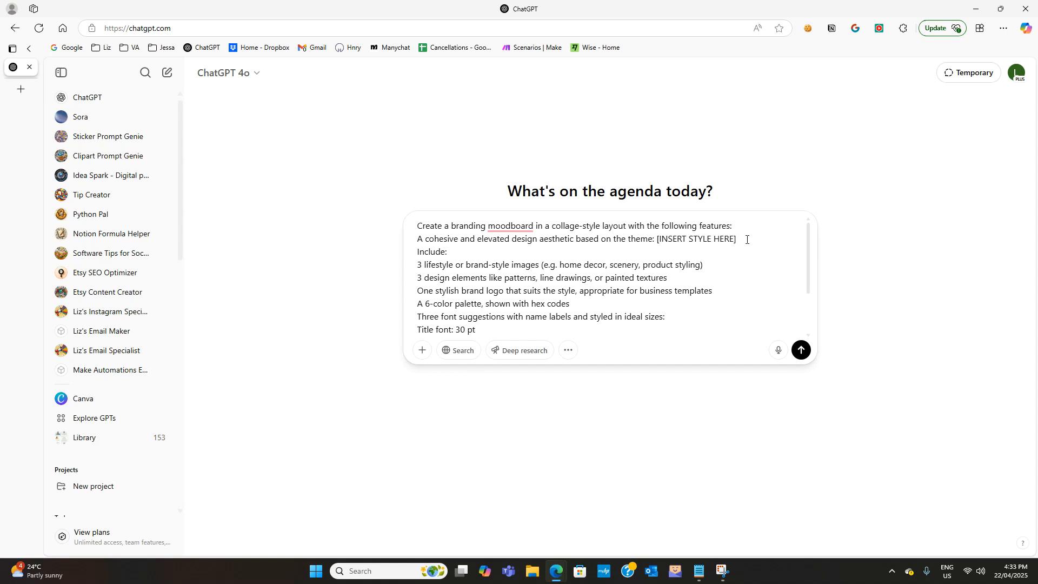
Replace the [INSERT STYLE HERE] placeholder with "boho neutral theme for a virtual assistant" and submit the moodboard prompt
{"action": "left_click_drag", "start_coordinate": [747, 239], "coordinate": [658, 243]}
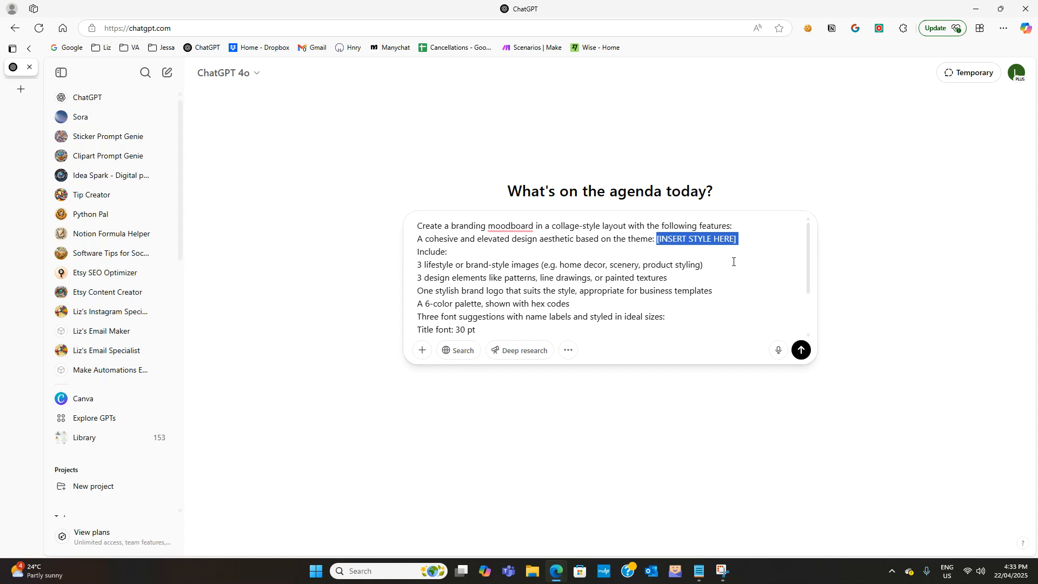
{"action": "type", "text": "b"}
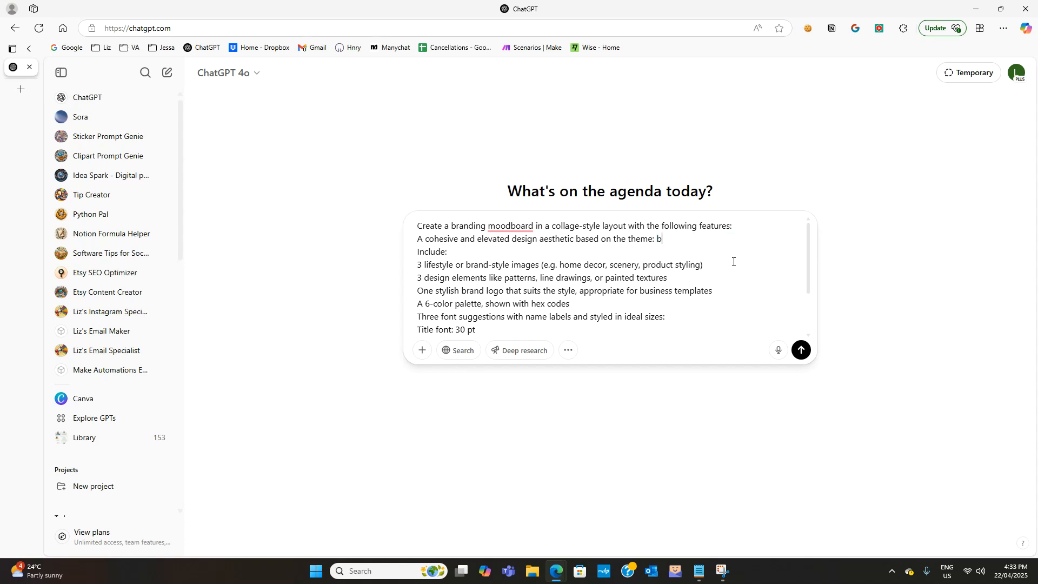
{"action": "type", "text": "oho neutral theme for a virtual assistant"}
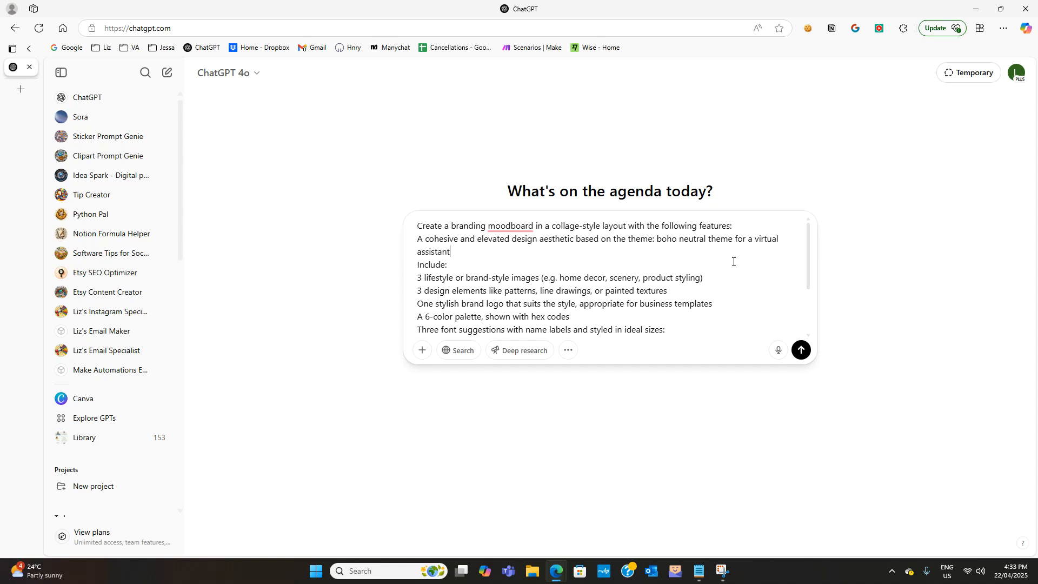
{"action": "left_click", "coordinate": [801, 350]}
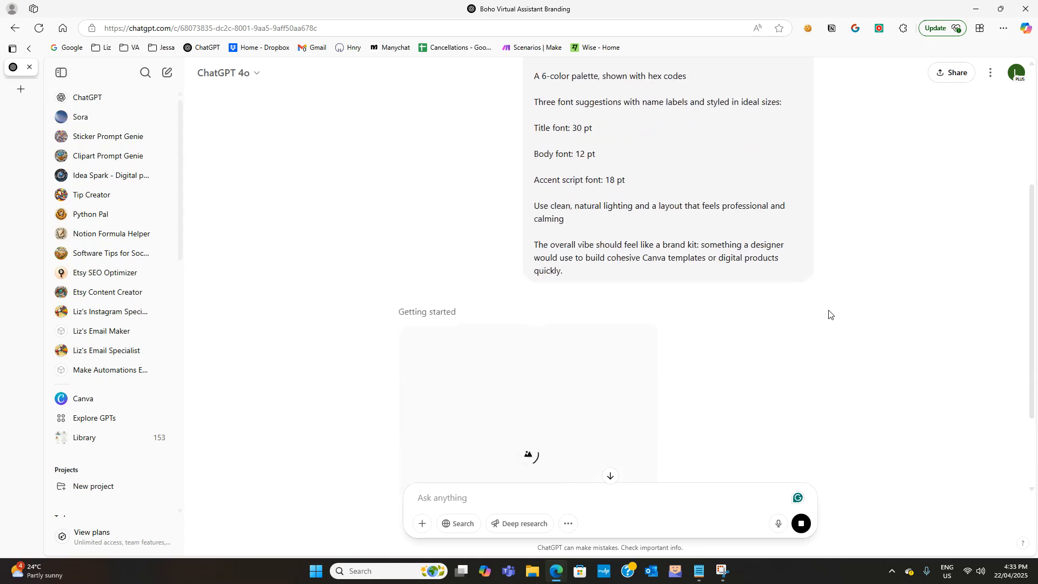
{"action": "scroll", "coordinate": [568, 384], "scroll_direction": "down", "scroll_amount": 2}
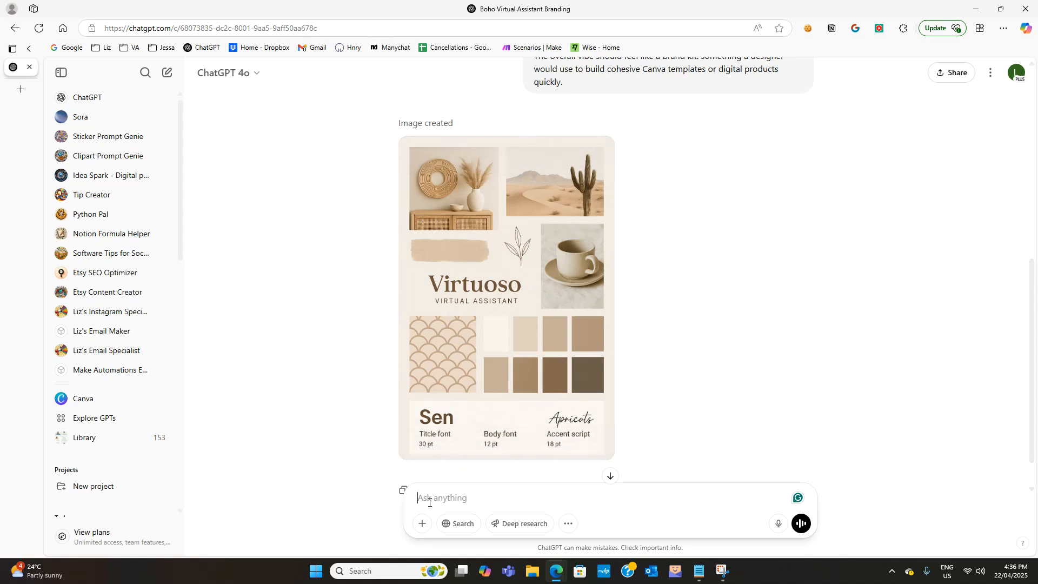
Begin a follow-up message reading "using this moodboard could you please design 6 social media graphics as an example, again"
{"action": "type", "text": "using this "}
{"action": "type", "text": "brand"}
{"action": "key", "text": "BackSpace"}
{"action": "key", "text": "BackSpace"}
{"action": "key", "text": "BackSpace"}
{"action": "type", "text": "moodboard could you please design "}
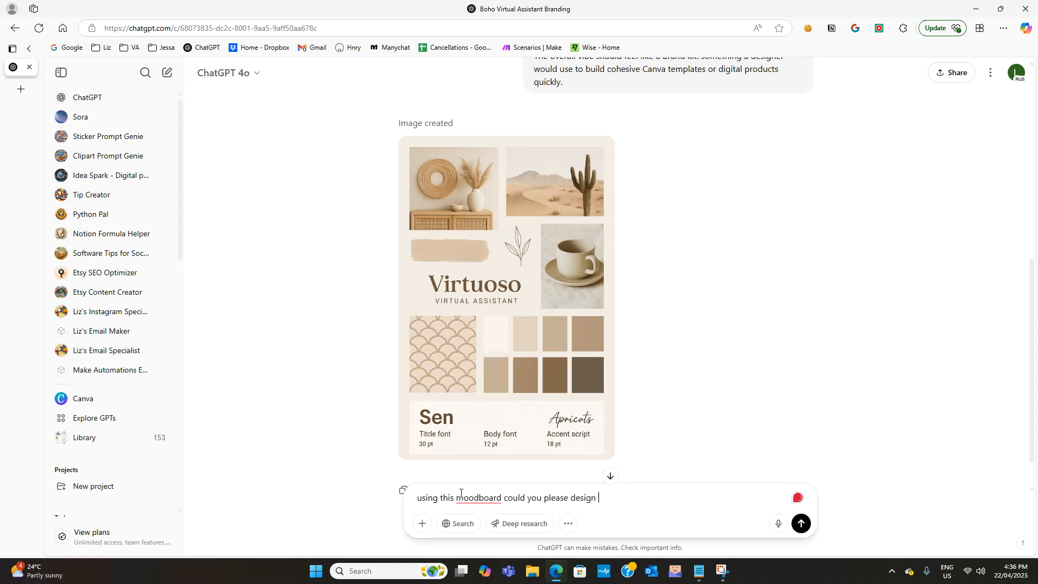
{"action": "type", "text": "6 social media graphics as an exa"}
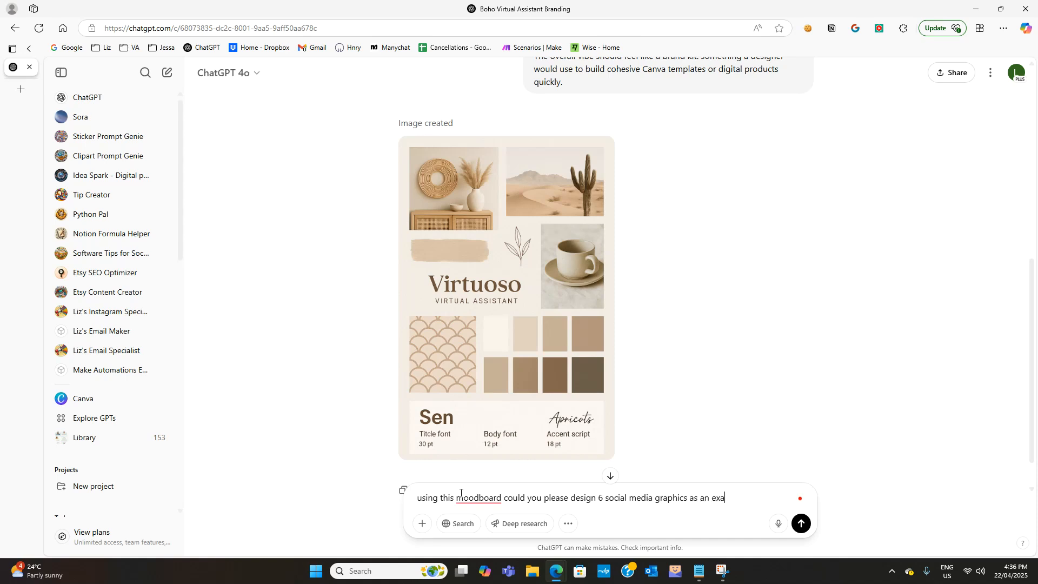
{"action": "type", "text": "mple, againm"}
Complete the message with "this would be for a virtual assistant and is just to give me some examples on how to use this branding in a design"; send it
{"action": "key", "text": "BackSpace"}
{"action": "key", "text": "BackSpace"}
{"action": "type", "text": "this would "}
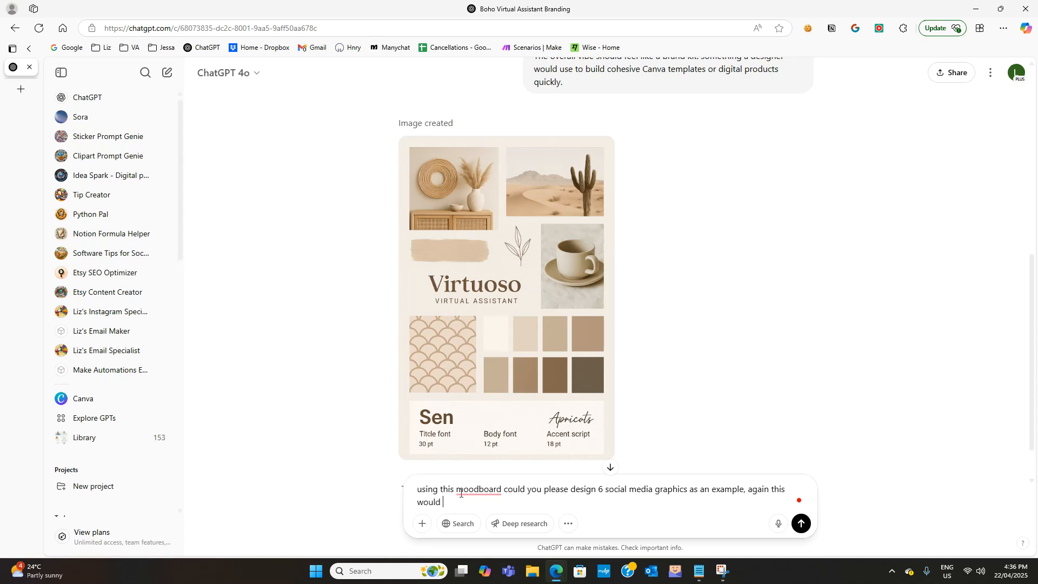
{"action": "type", "text": "be for a virut"}
{"action": "key", "text": "BackSpace"}
{"action": "key", "text": "BackSpace"}
{"action": "type", "text": "tual assistant and is "}
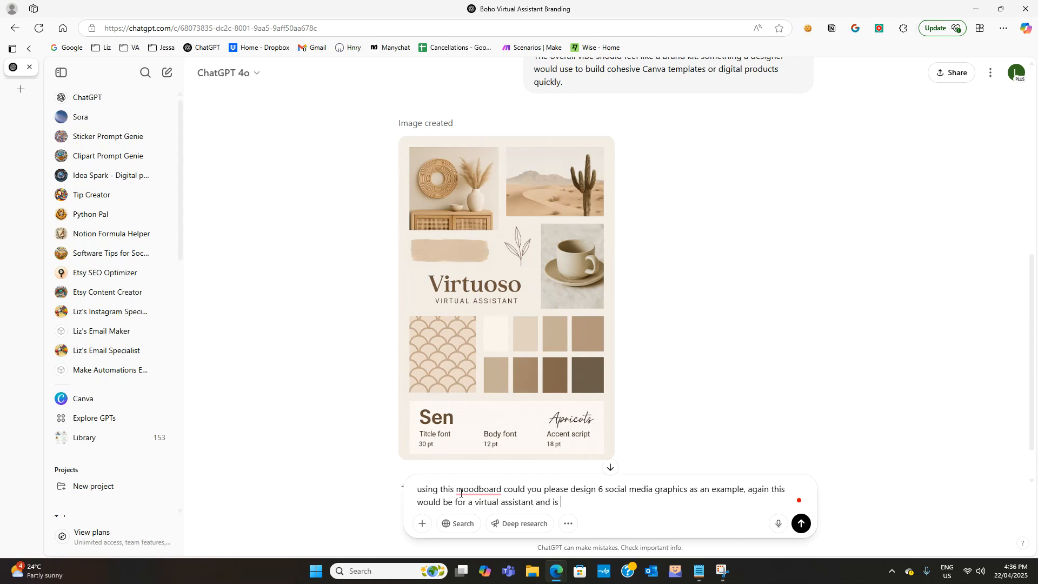
{"action": "type", "text": "just to give me some examp"}
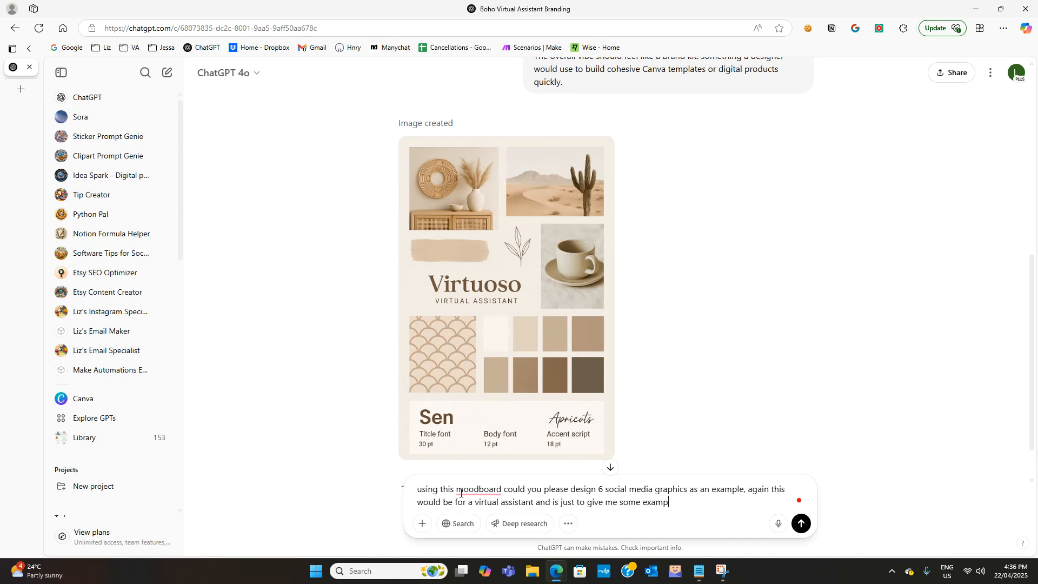
{"action": "type", "text": "les on how to use this branding"}
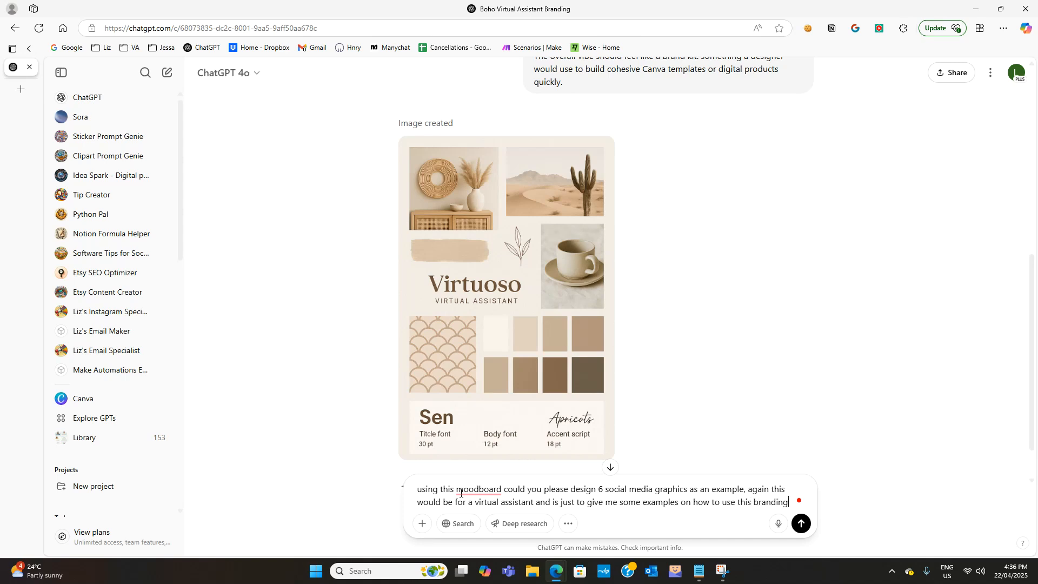
{"action": "type", "text": " in a design"}
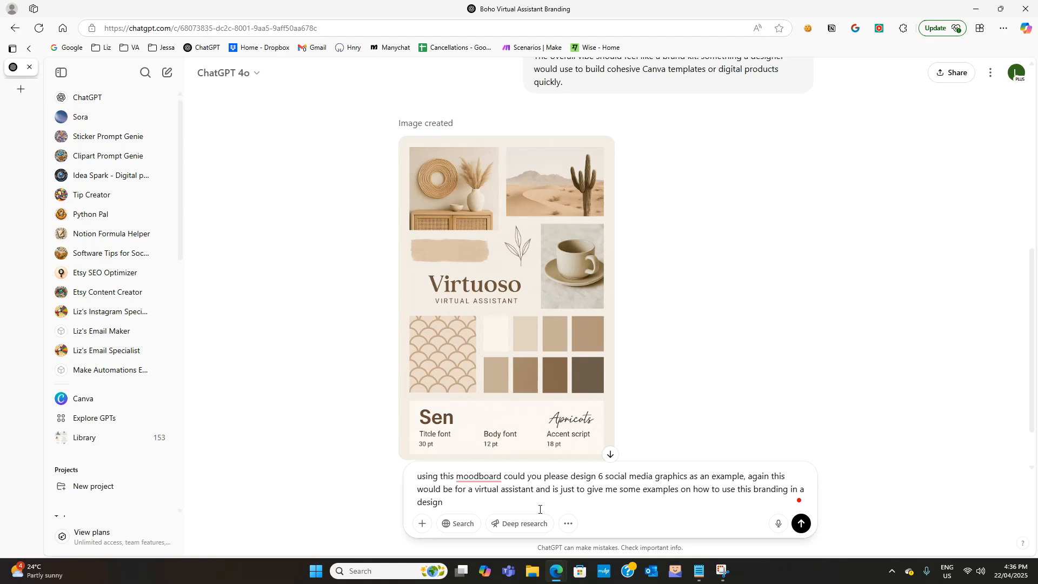
{"action": "key", "text": "Return"}
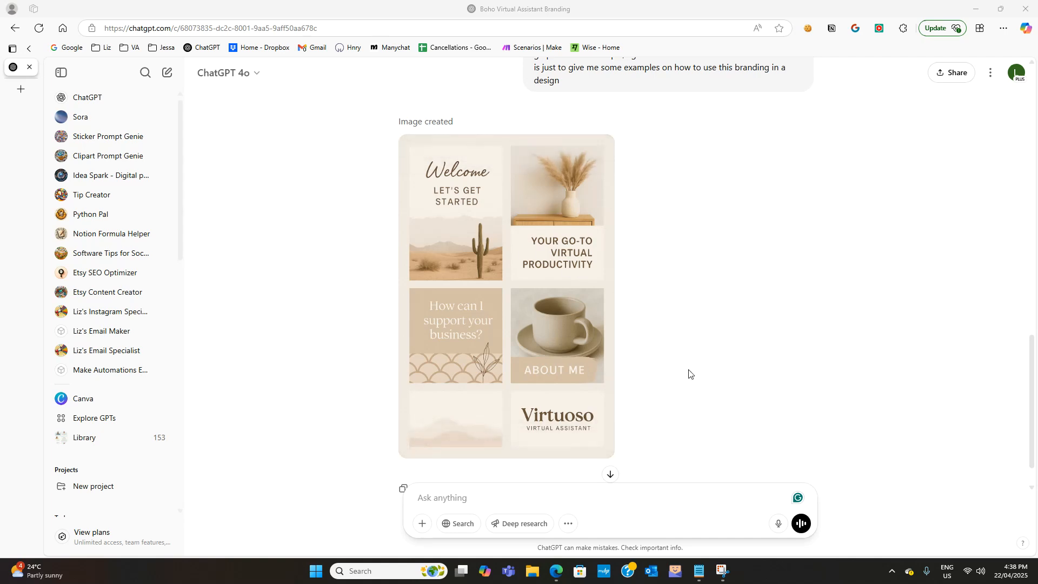
Copy the full text of the original boho moodboard prompt and paste it into a new message in the same chat
{"action": "scroll", "coordinate": [689, 373], "scroll_direction": "up", "scroll_amount": 10}
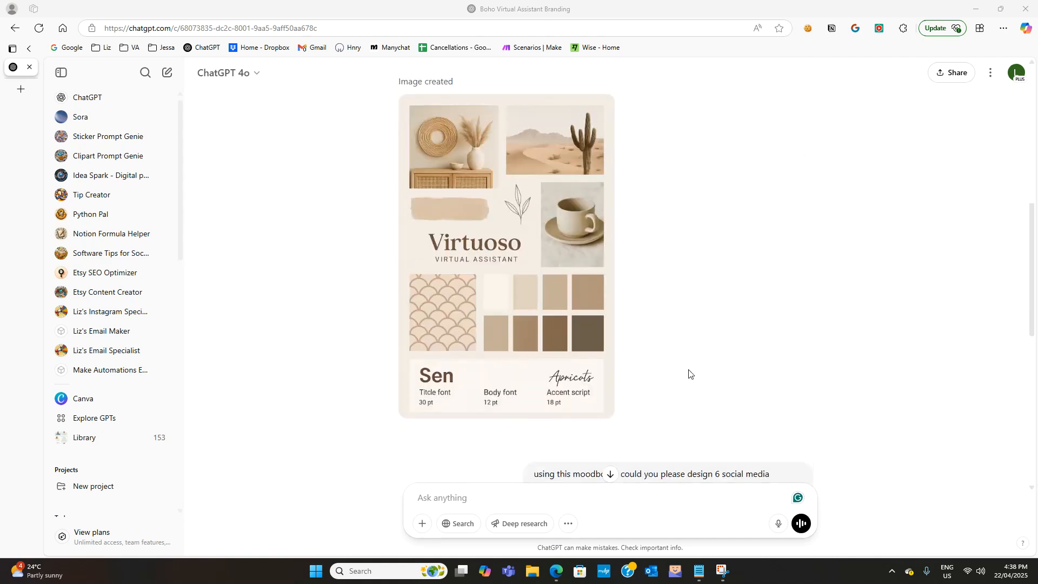
{"action": "scroll", "coordinate": [689, 373], "scroll_direction": "up", "scroll_amount": 2}
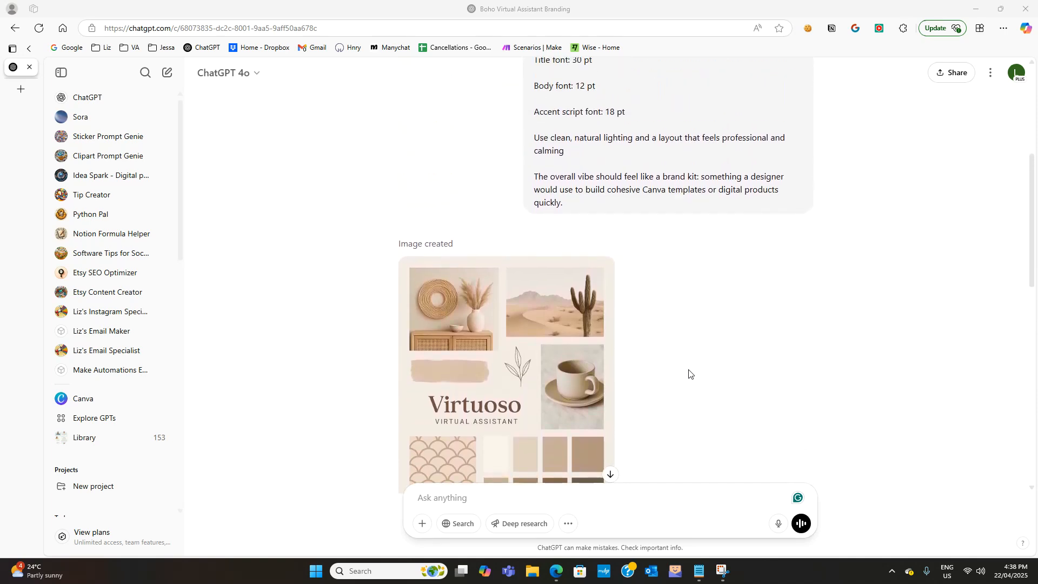
{"action": "scroll", "coordinate": [689, 373], "scroll_direction": "up", "scroll_amount": 1}
{"action": "scroll", "coordinate": [689, 373], "scroll_direction": "up", "scroll_amount": 1}
{"action": "left_click_drag", "start_coordinate": [573, 316], "coordinate": [536, 89]}
{"action": "key", "text": "ctrl+c"}
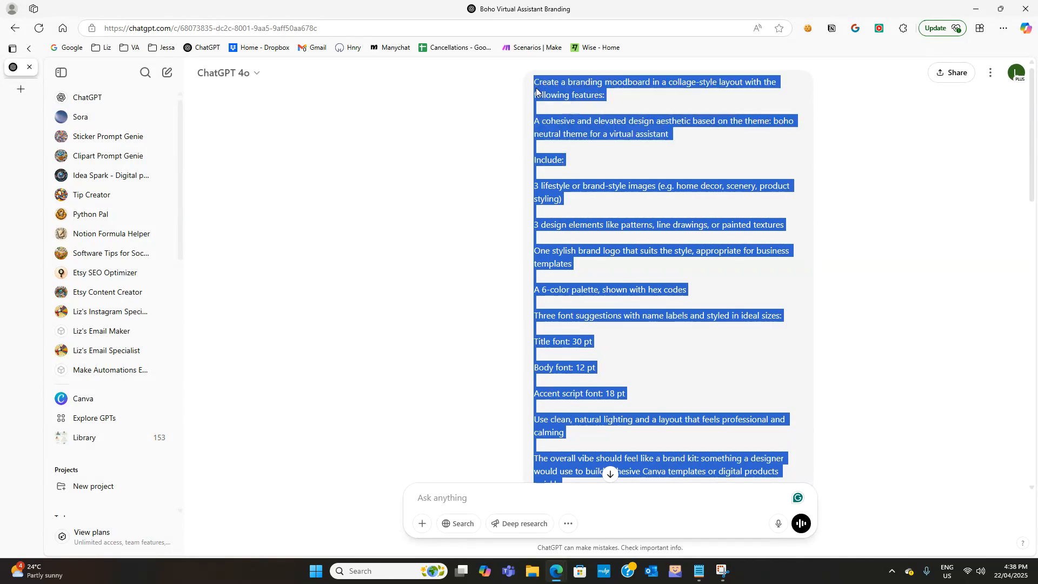
{"action": "scroll", "coordinate": [549, 121], "scroll_direction": "down", "scroll_amount": 20}
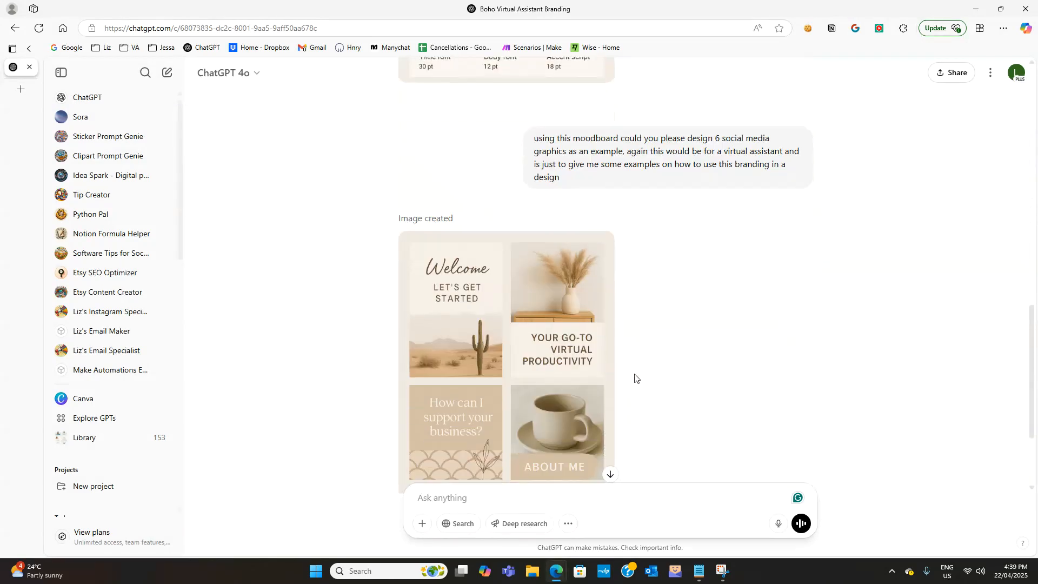
{"action": "left_click", "coordinate": [448, 497]}
{"action": "key", "text": "ctrl+v"}
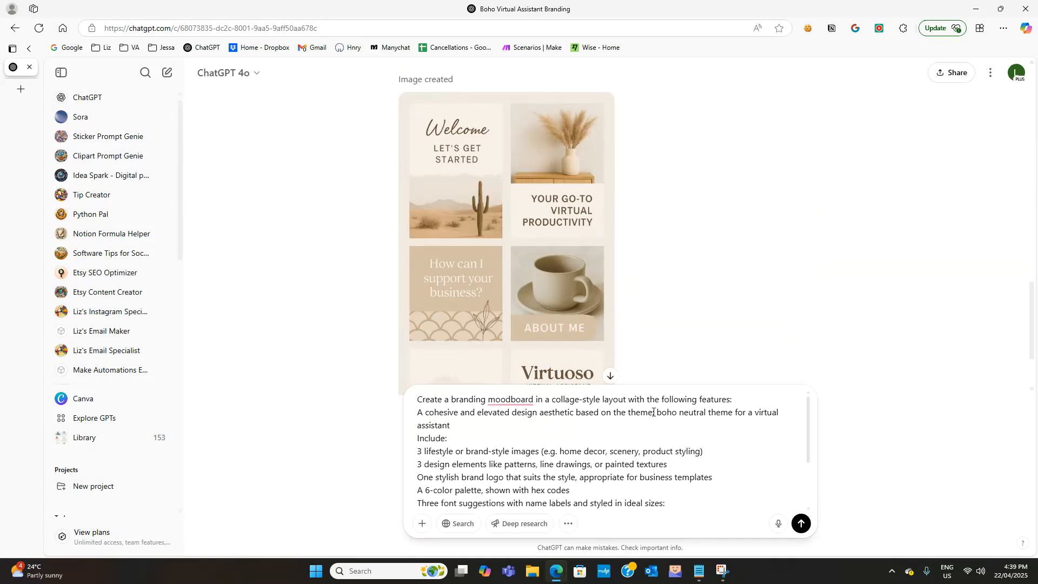
Change the theme in the pasted prompt to "hamptons feel coastal light and airy style" and submit it
{"action": "left_click_drag", "start_coordinate": [657, 412], "coordinate": [663, 422]}
{"action": "type", "text": "h"}
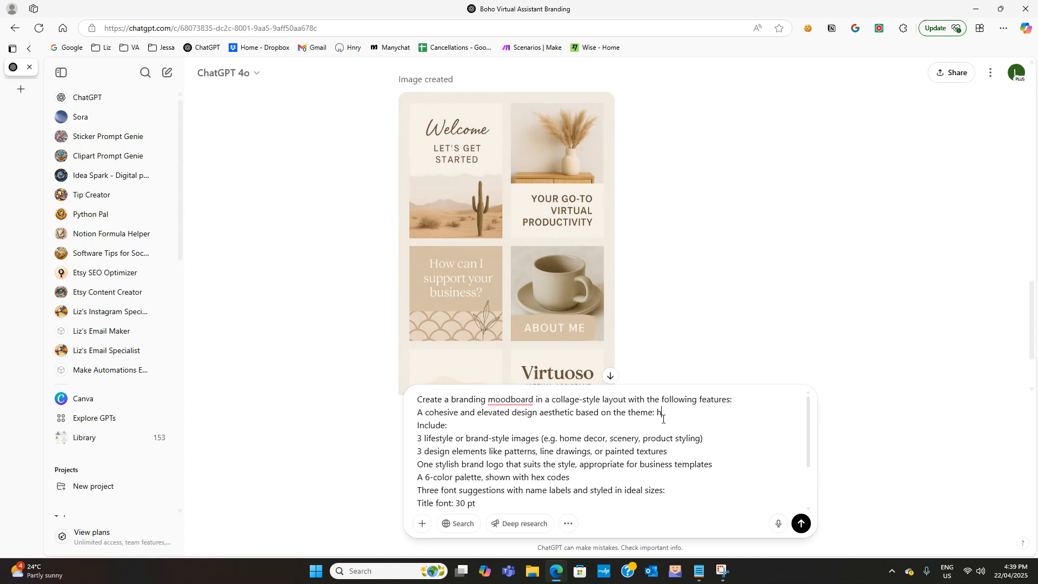
{"action": "type", "text": "amptons feel coastal light and airy sty"}
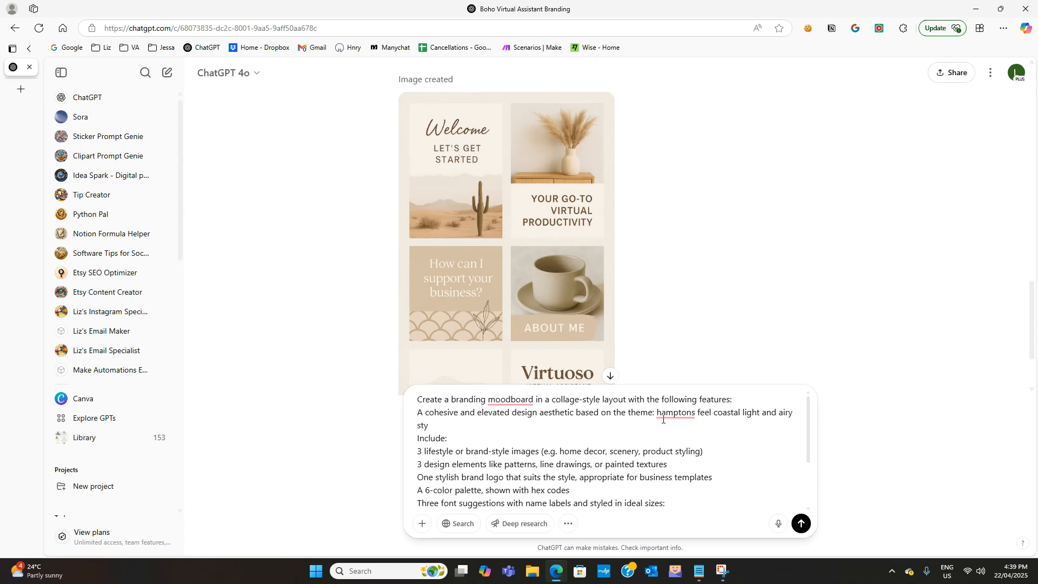
{"action": "type", "text": "le"}
{"action": "left_click", "coordinate": [800, 523]}
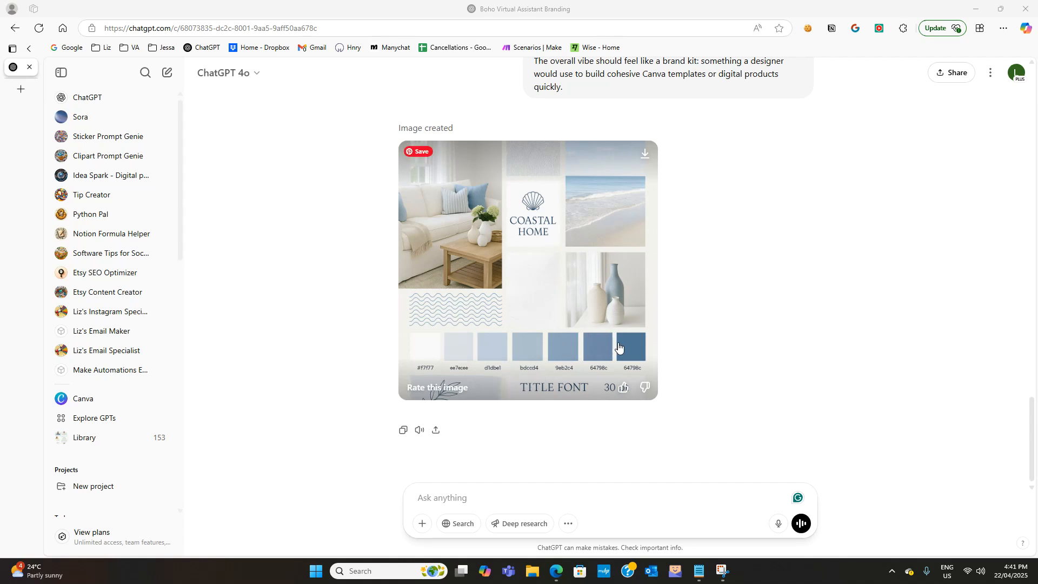
Submit "can you use this hamptons style moodboard and create a website using this branding as an example on how to use this in a stylish way"
{"action": "scroll", "coordinate": [621, 332], "scroll_direction": "up", "scroll_amount": 3}
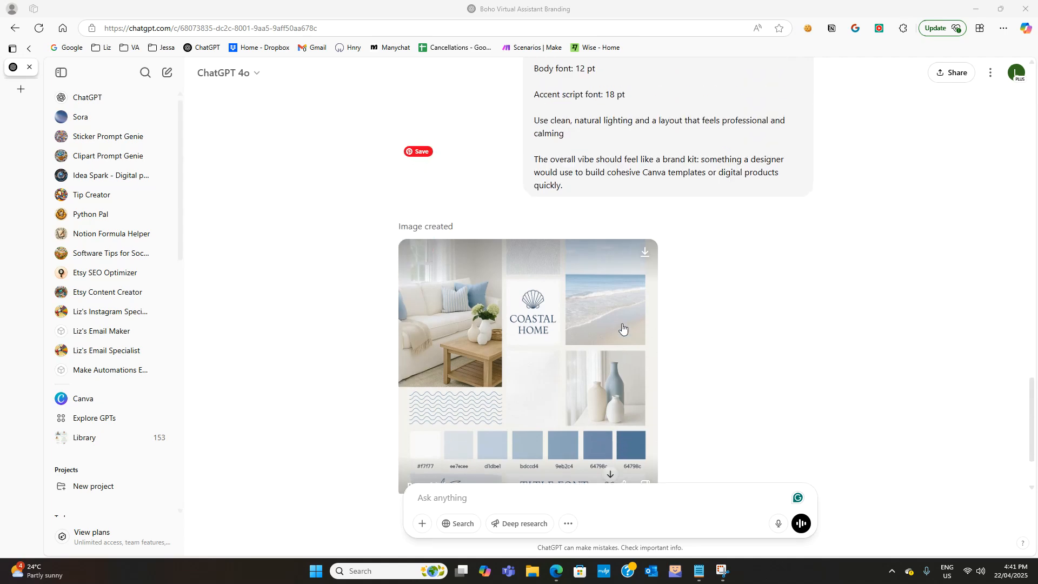
{"action": "scroll", "coordinate": [622, 325], "scroll_direction": "down", "scroll_amount": 3}
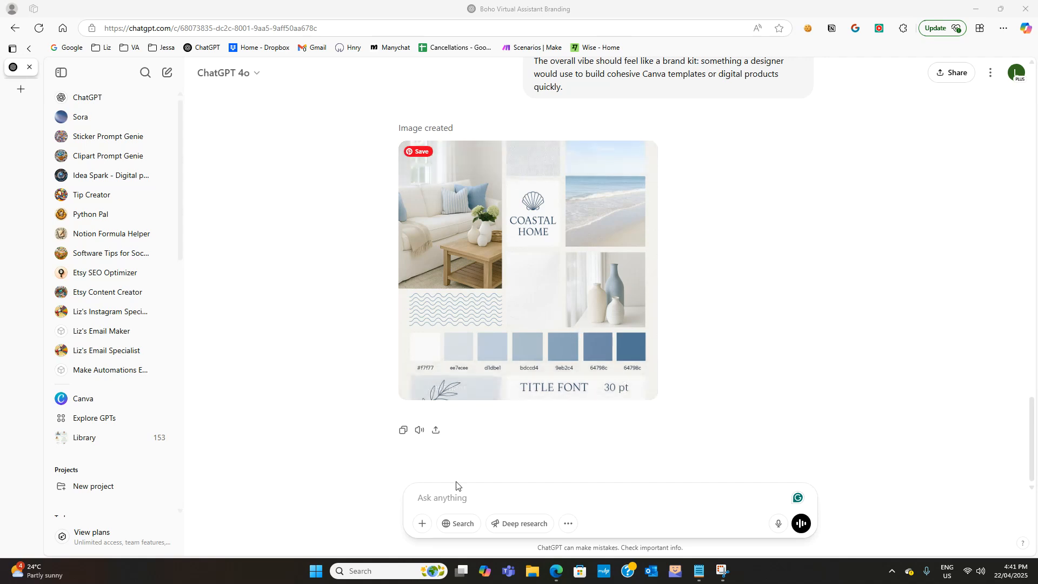
{"action": "left_click", "coordinate": [446, 494]}
{"action": "type", "text": "can you use this "}
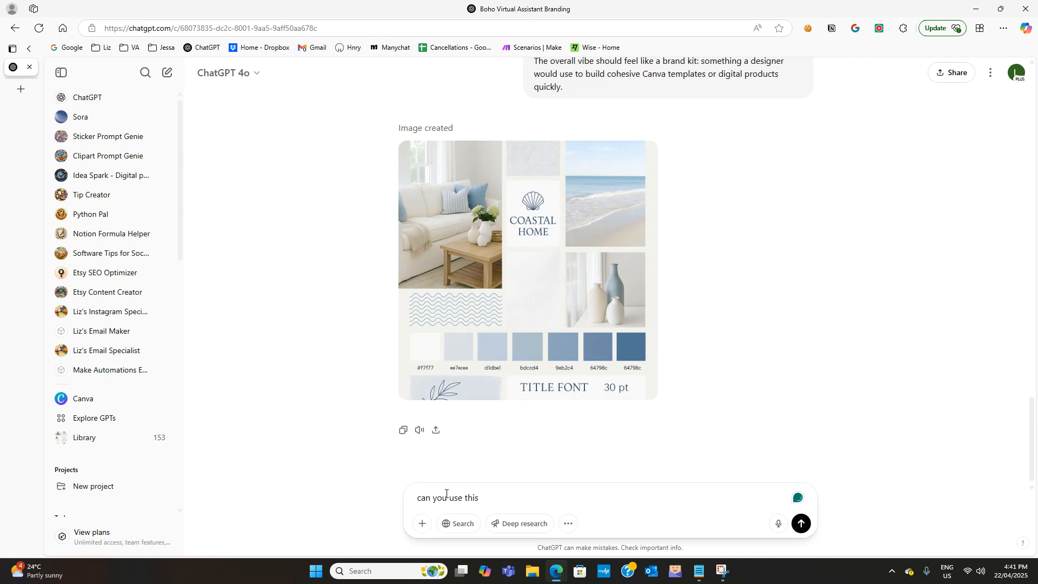
{"action": "type", "text": "hamptons style moodb"}
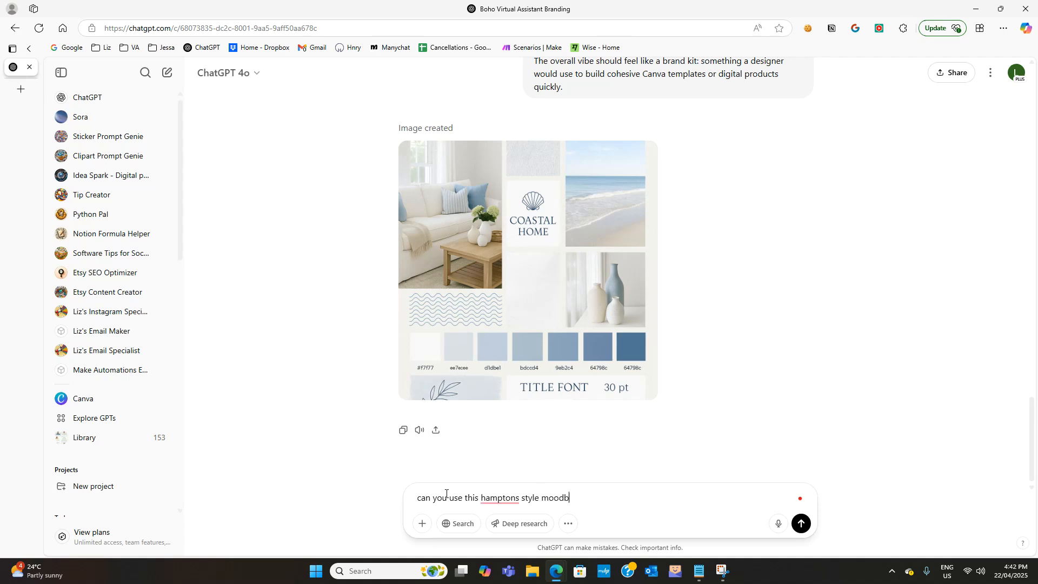
{"action": "type", "text": "oard and create a "}
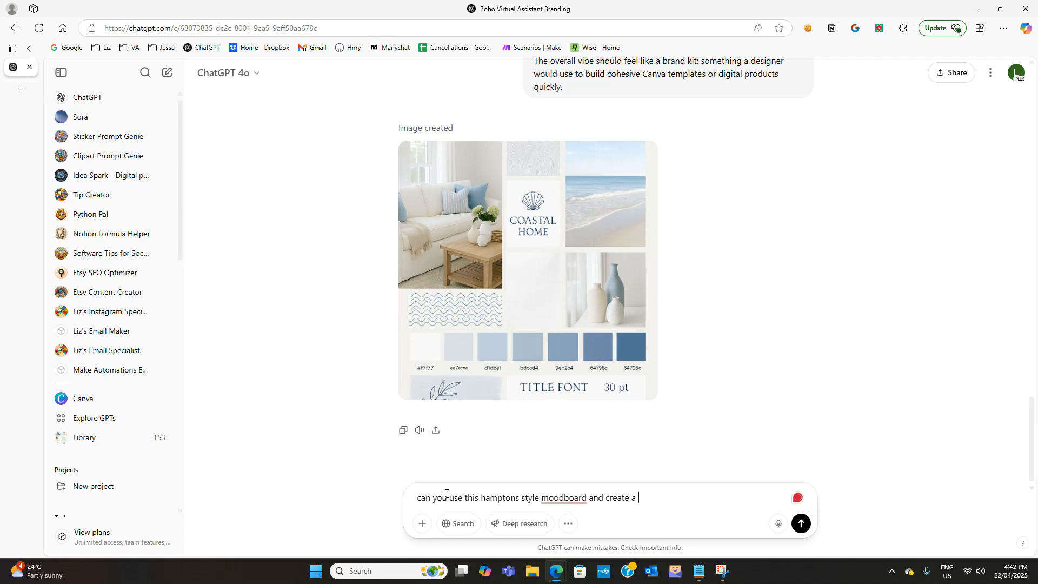
{"action": "type", "text": "c"}
{"action": "key", "text": "BackSpace"}
{"action": "type", "text": "website using this branding as"}
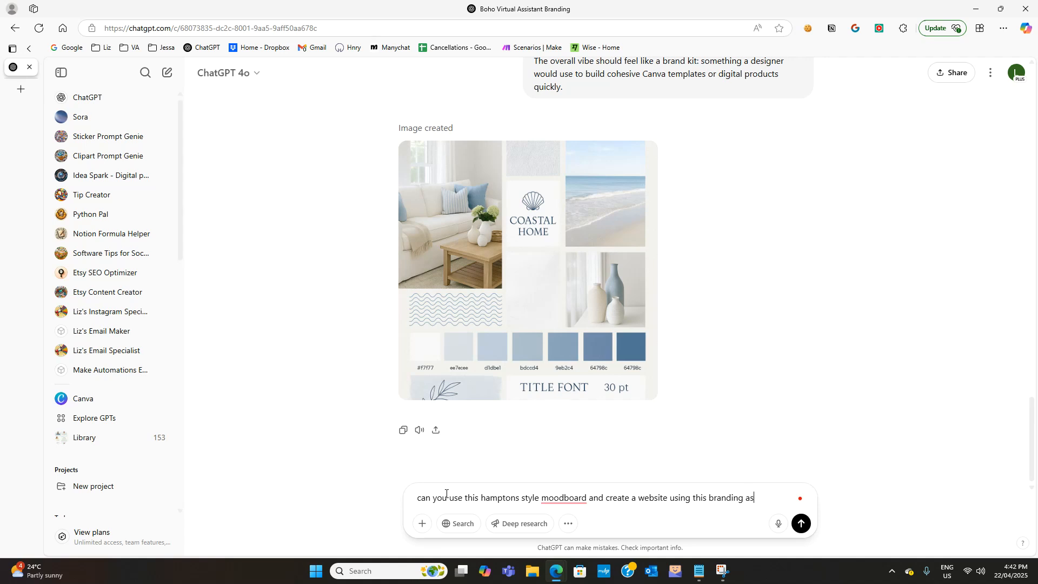
{"action": "type", "text": " an example on how to use this in a"}
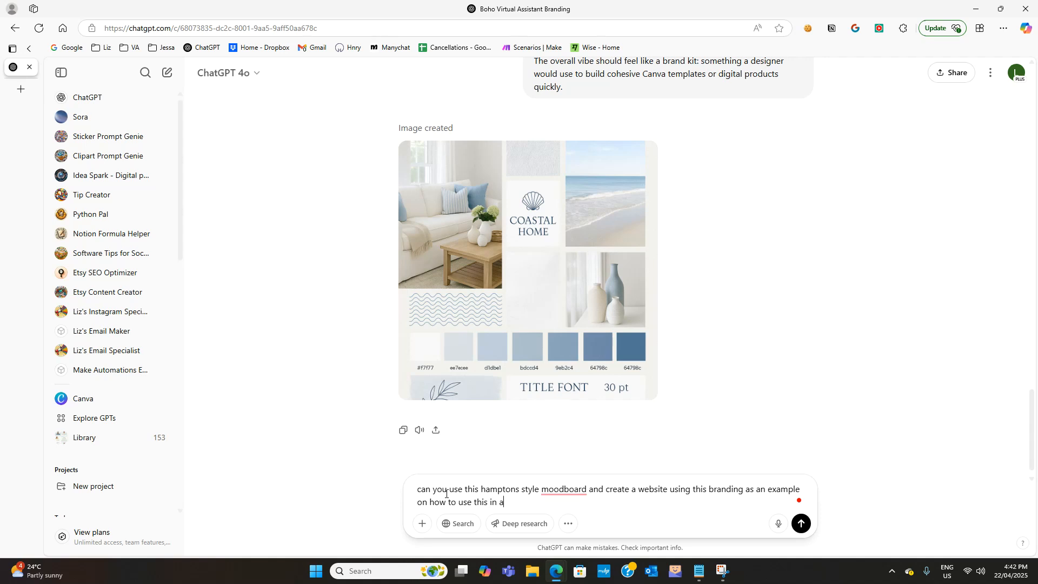
{"action": "type", "text": "ylish way"}
{"action": "key", "text": "Return"}
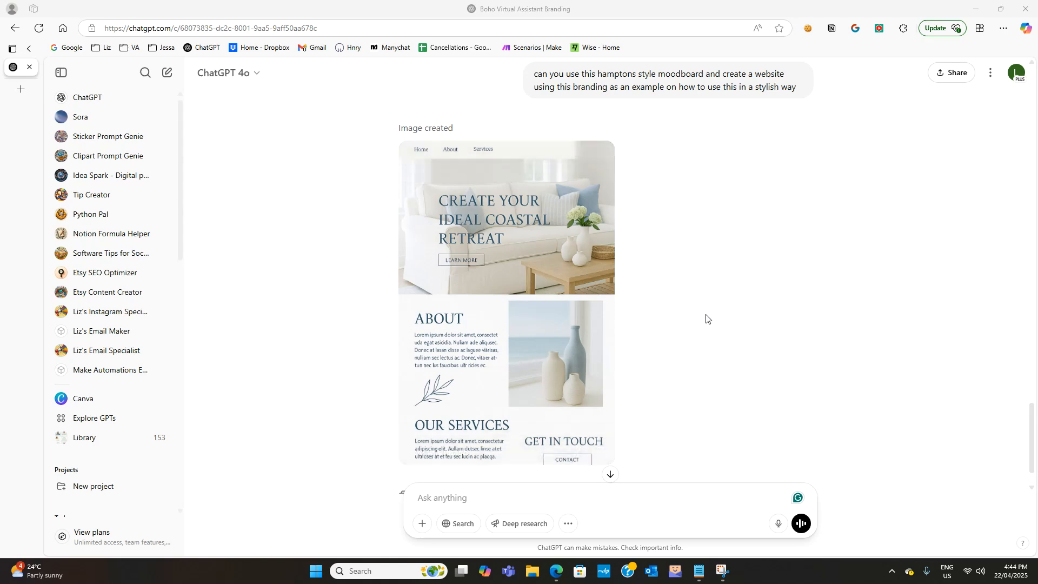
Review the hamptons coastal prompt, the moodboard generated from it, and the website mockup, comparing how the mockup applies the moodboard's branding
{"action": "scroll", "coordinate": [708, 324], "scroll_direction": "up", "scroll_amount": 5}
{"action": "scroll", "coordinate": [710, 340], "scroll_direction": "up", "scroll_amount": 12}
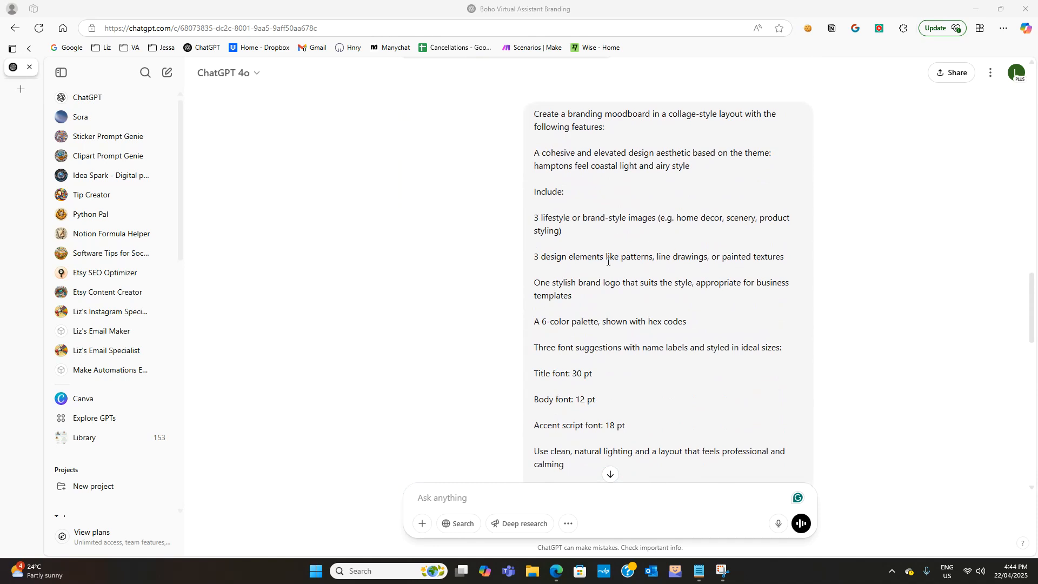
{"action": "scroll", "coordinate": [611, 262], "scroll_direction": "down", "scroll_amount": 3}
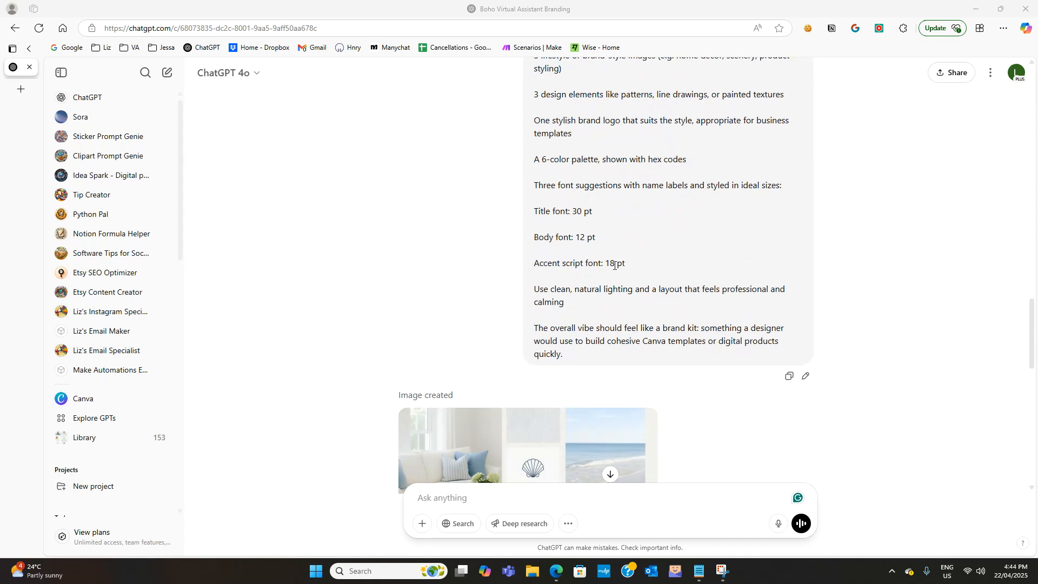
{"action": "scroll", "coordinate": [614, 265], "scroll_direction": "down", "scroll_amount": 1}
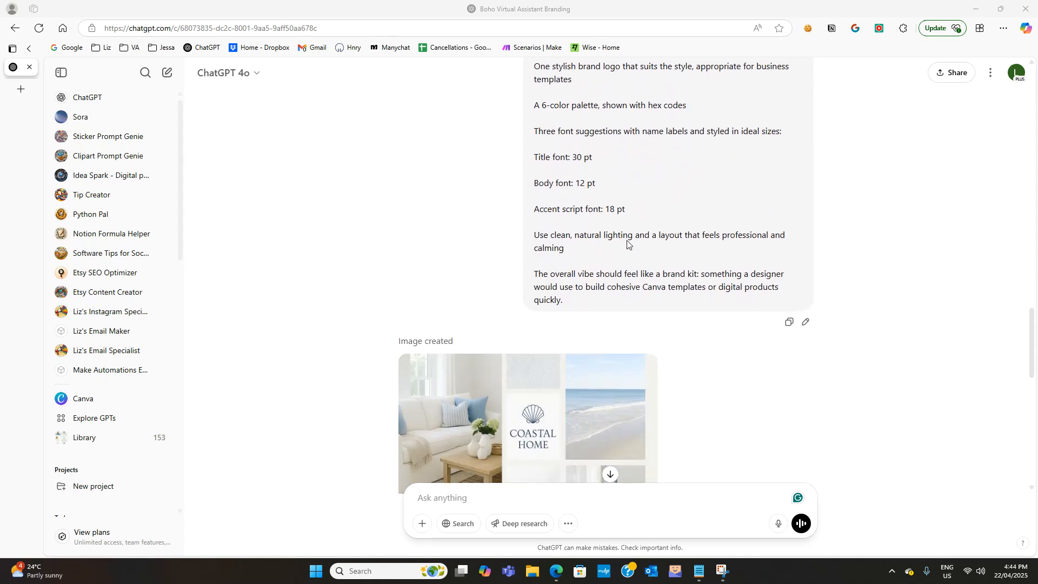
{"action": "scroll", "coordinate": [627, 238], "scroll_direction": "down", "scroll_amount": 4}
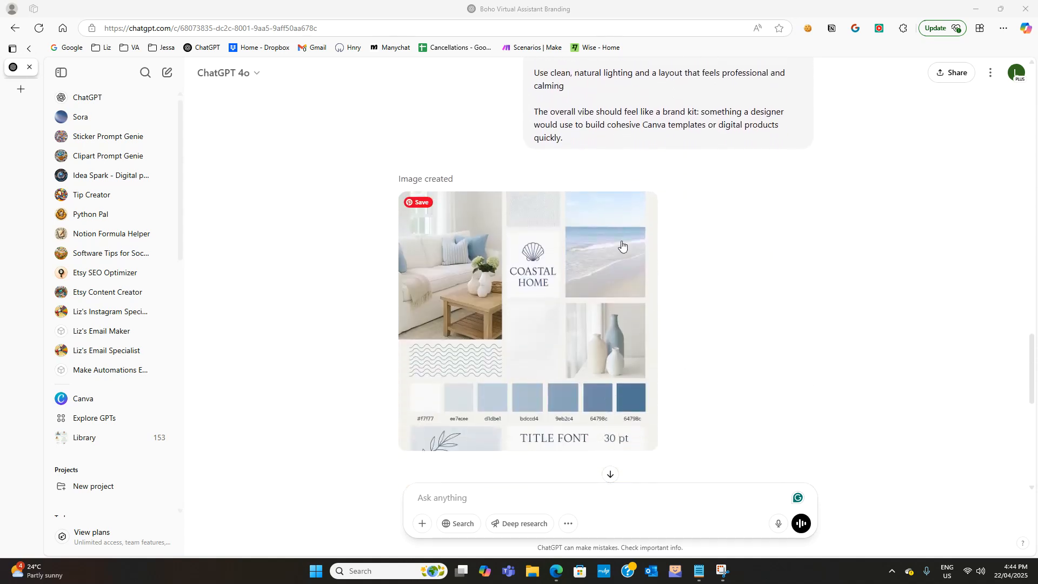
{"action": "scroll", "coordinate": [553, 254], "scroll_direction": "down", "scroll_amount": 7}
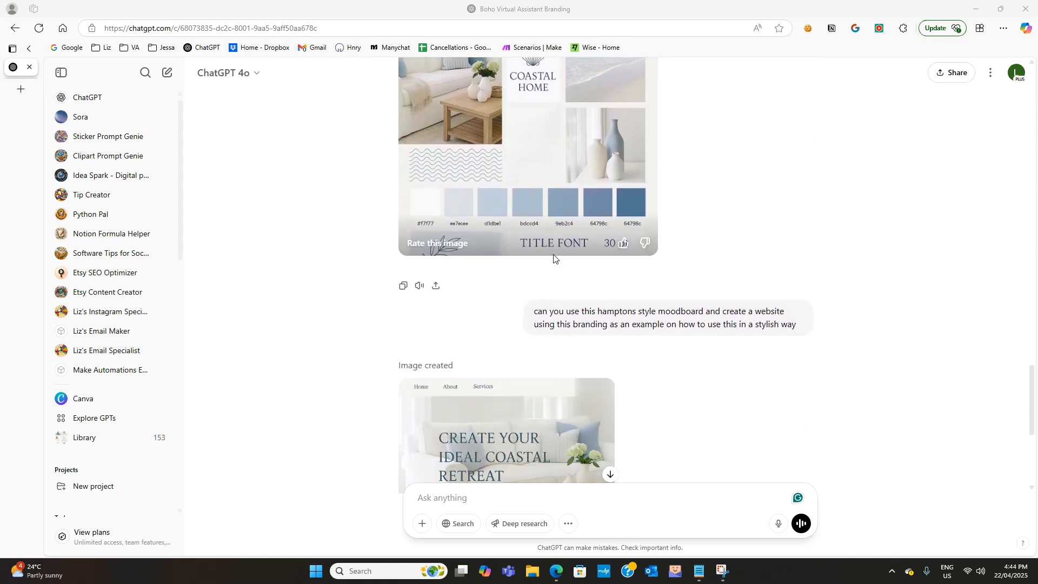
{"action": "scroll", "coordinate": [543, 345], "scroll_direction": "down", "scroll_amount": 1}
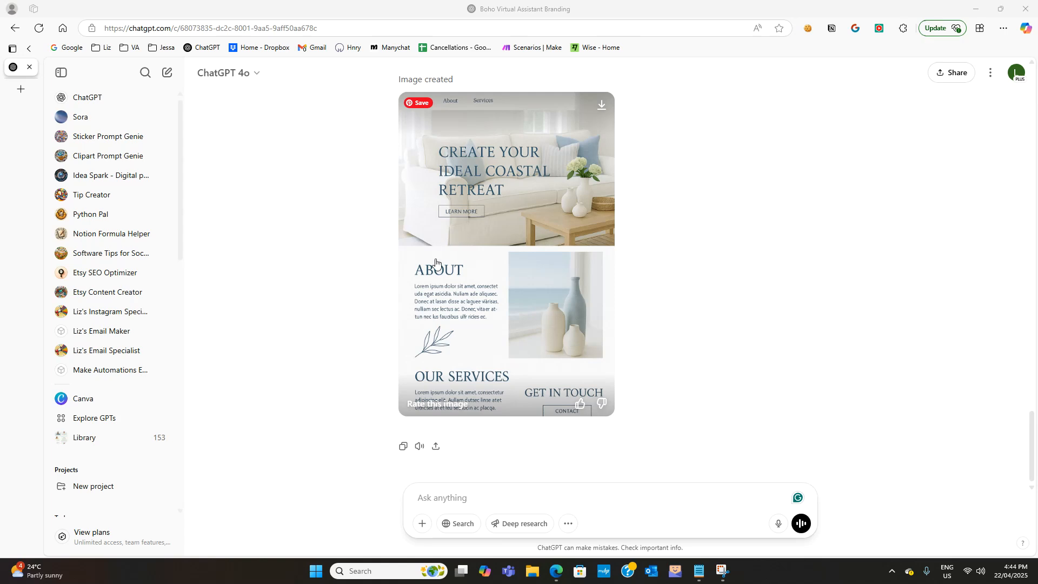
{"action": "scroll", "coordinate": [639, 327], "scroll_direction": "up", "scroll_amount": 5}
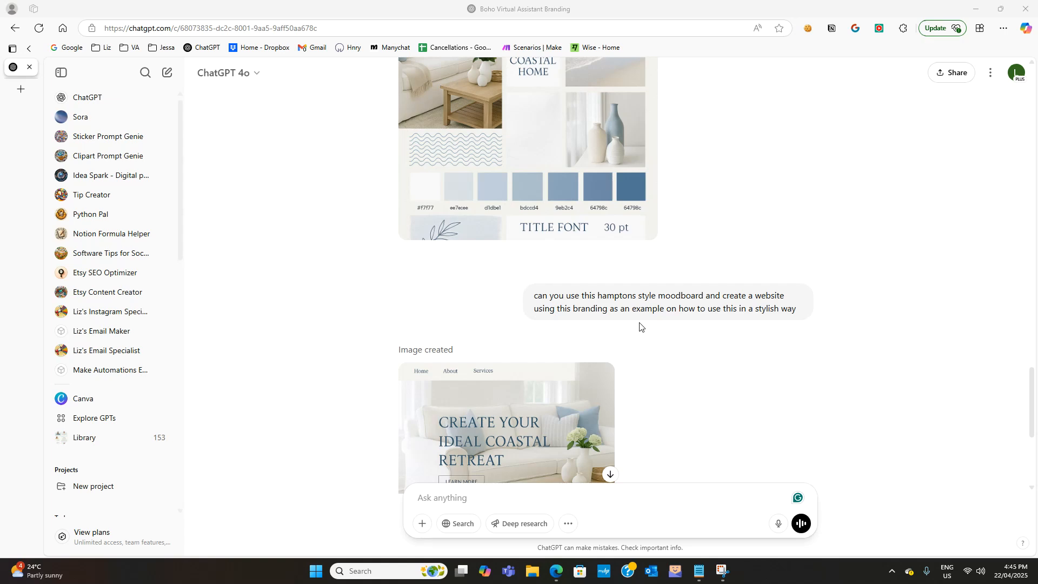
{"action": "scroll", "coordinate": [640, 326], "scroll_direction": "up", "scroll_amount": 3}
{"action": "scroll", "coordinate": [727, 321], "scroll_direction": "up", "scroll_amount": 5}
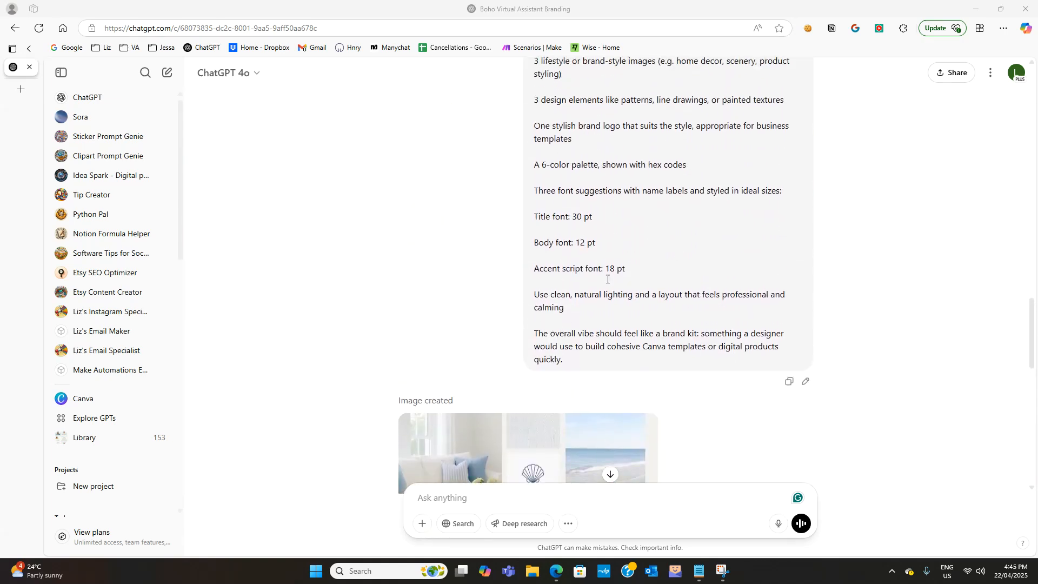
{"action": "scroll", "coordinate": [689, 286], "scroll_direction": "down", "scroll_amount": 6}
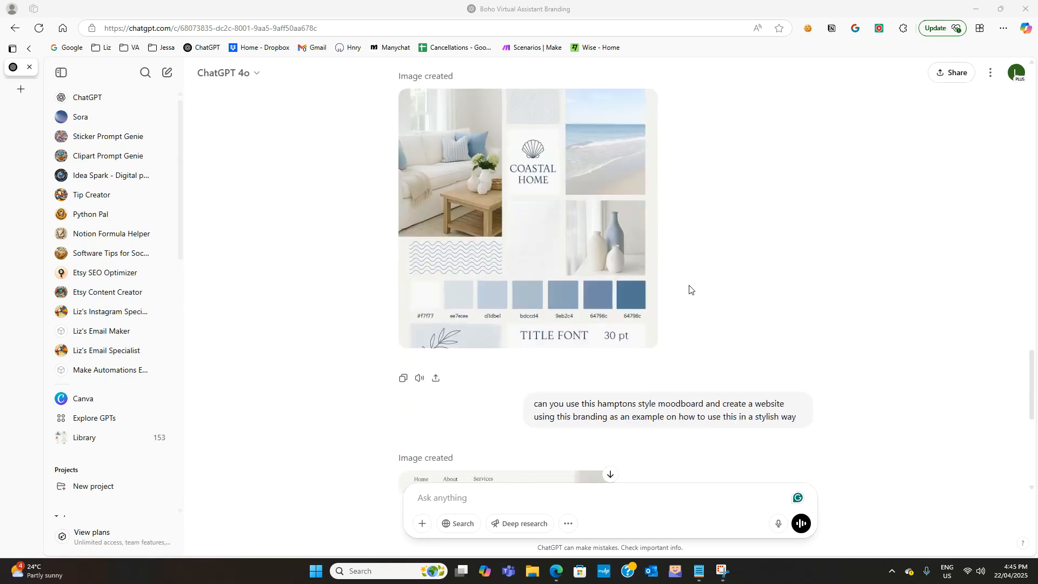
{"action": "scroll", "coordinate": [689, 289], "scroll_direction": "down", "scroll_amount": 2}
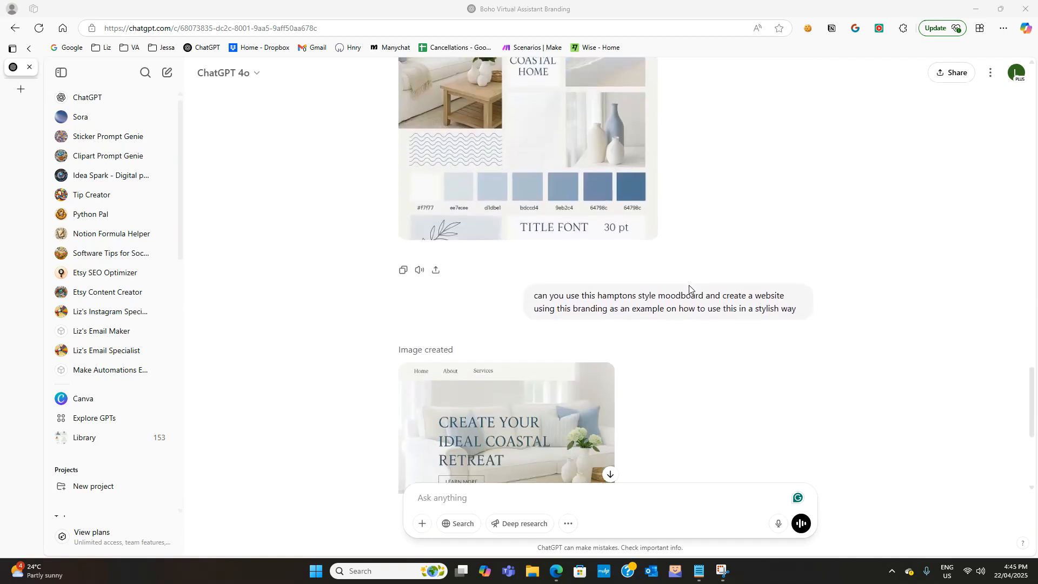
{"action": "scroll", "coordinate": [689, 289], "scroll_direction": "down", "scroll_amount": 1}
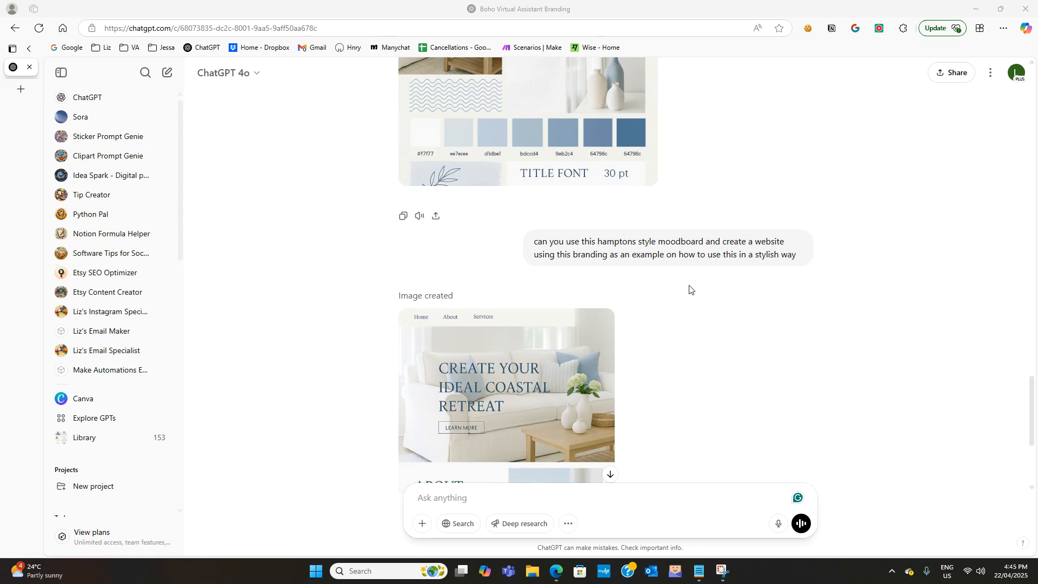
{"action": "scroll", "coordinate": [689, 289], "scroll_direction": "down", "scroll_amount": 2}
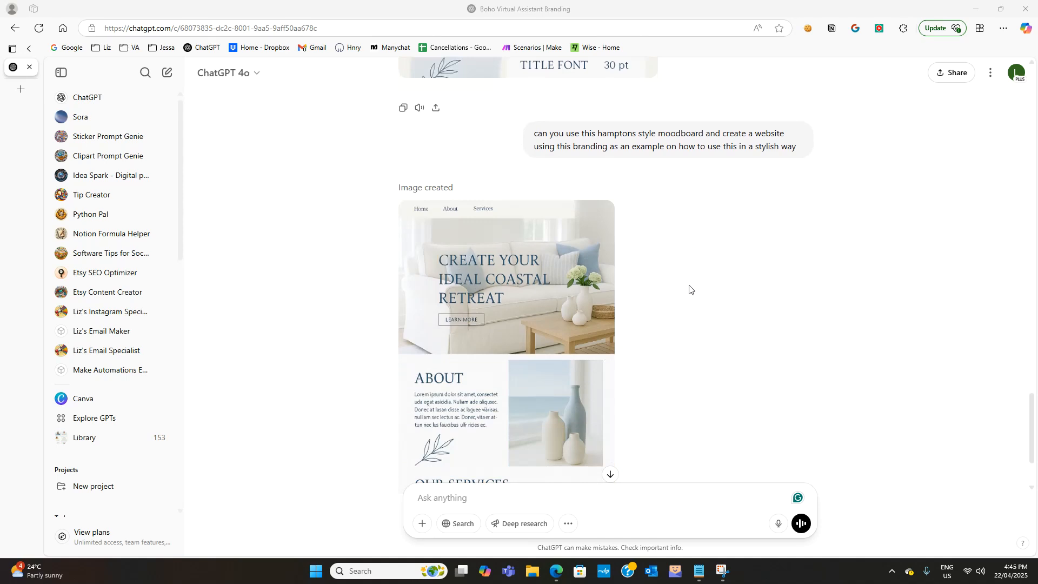
{"action": "scroll", "coordinate": [689, 289], "scroll_direction": "down", "scroll_amount": 2}
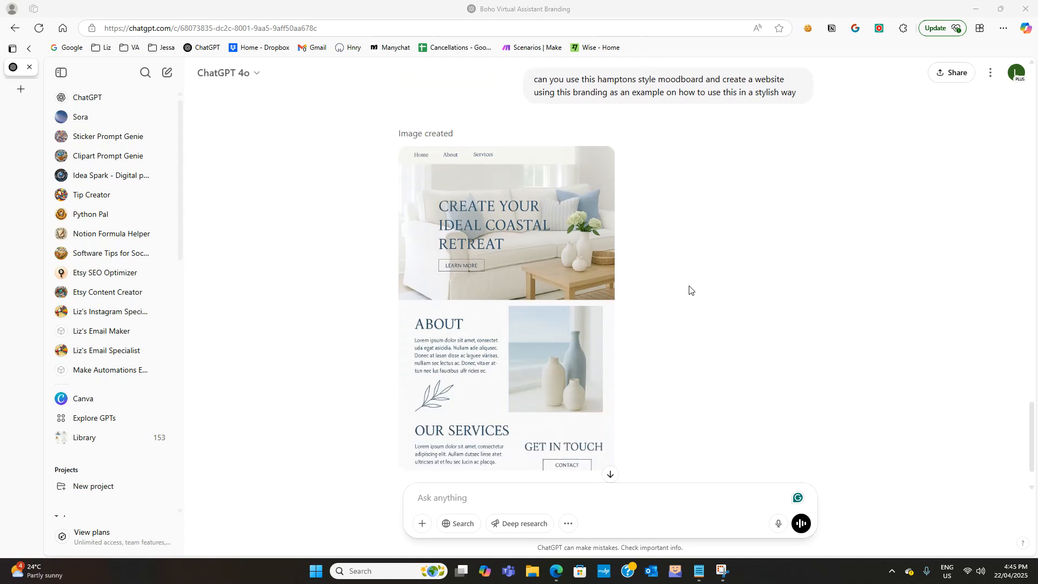